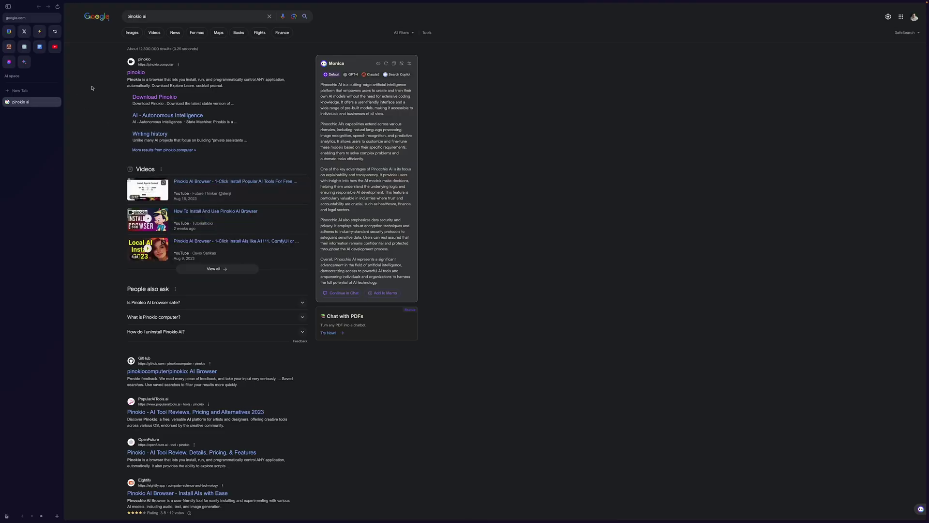
- Open pinokio.computer, browse its scripts, and show recent downloads with the Pinokio installer
click(136, 72)
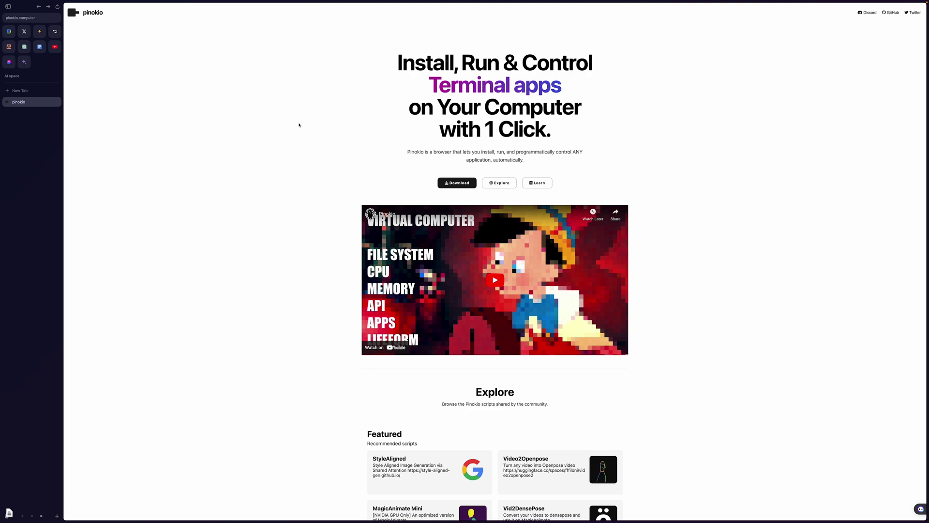
scroll(299, 126, down, 5)
scroll(300, 125, down, 6)
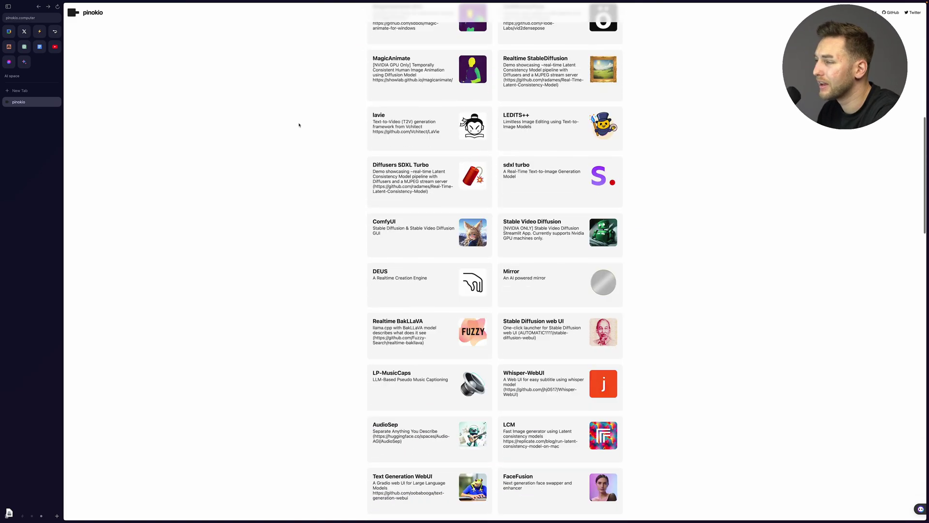
scroll(299, 125, down, 7)
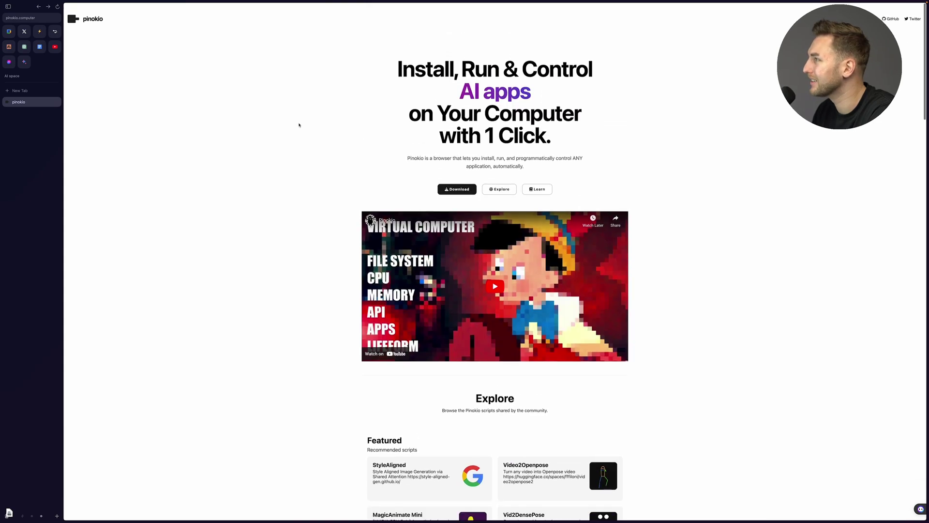
scroll(299, 125, down, 15)
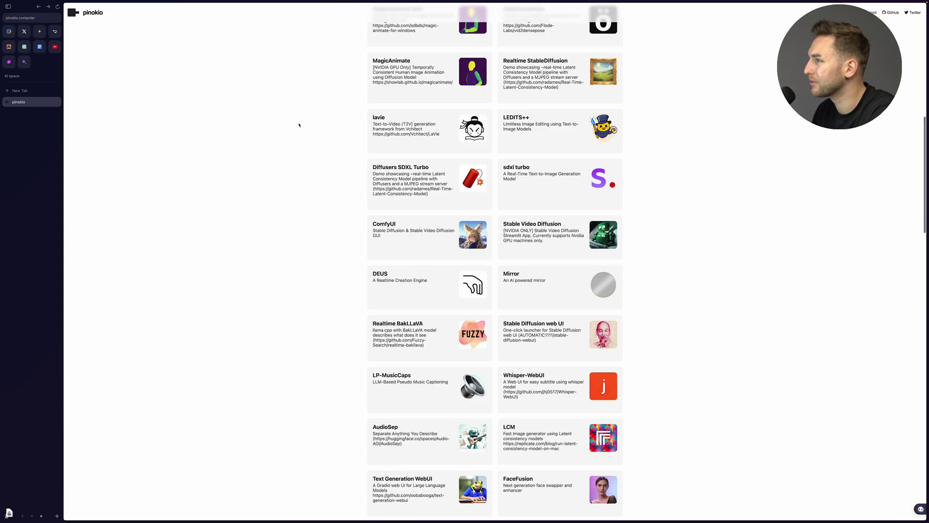
scroll(299, 126, down, 1)
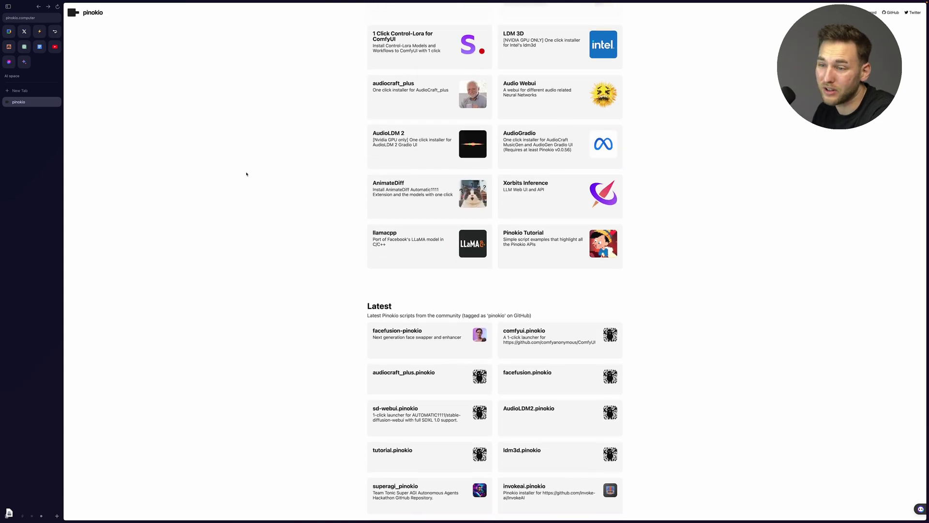
click(17, 510)
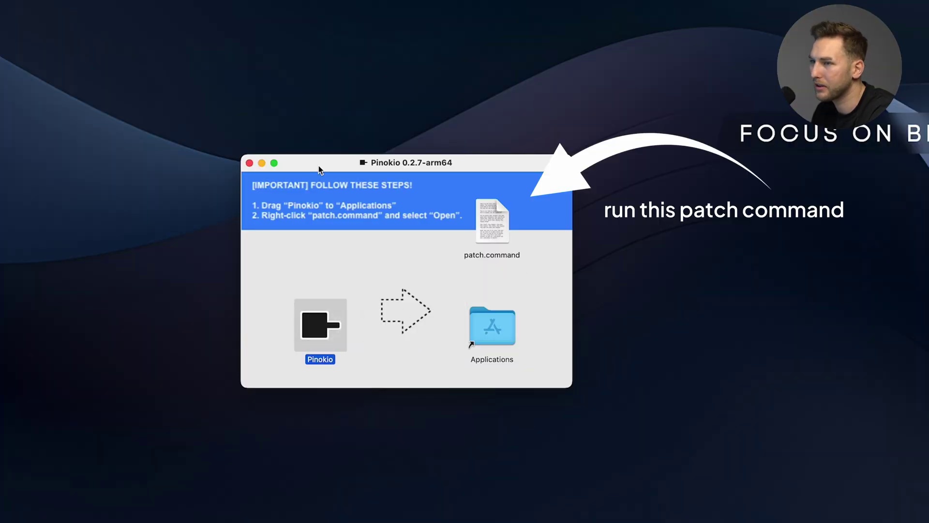
- Allow patch.command via Privacy & Security's Open Anyway, authorise with the account password, then open Discover
click(493, 220)
click(8, 3)
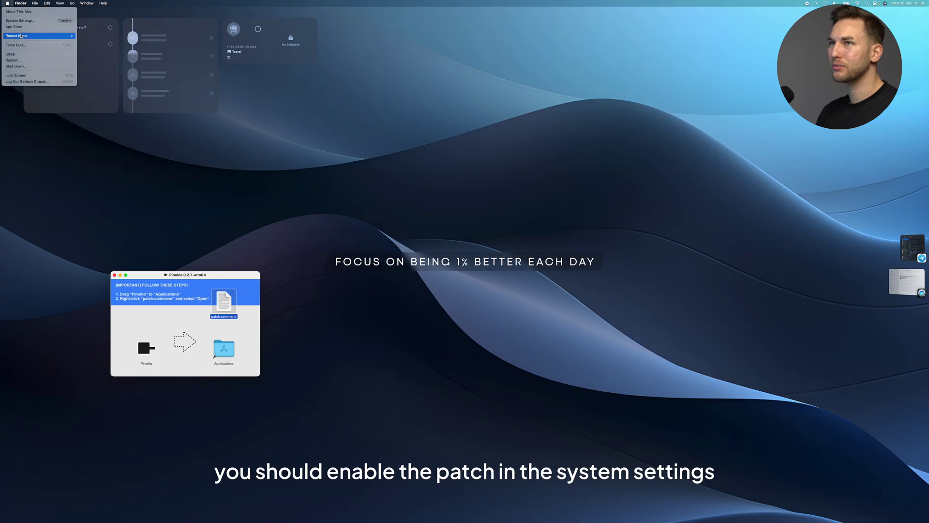
click(19, 20)
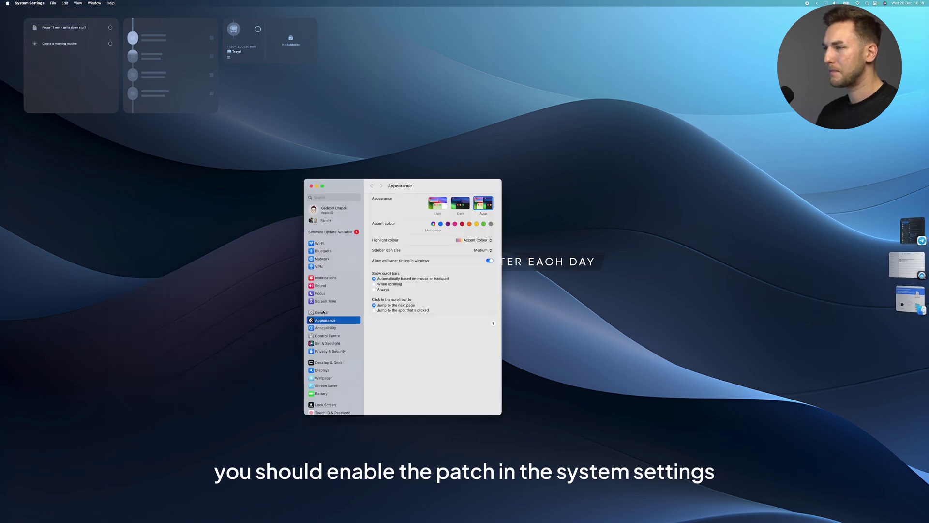
click(324, 351)
click(499, 317)
key(Return)
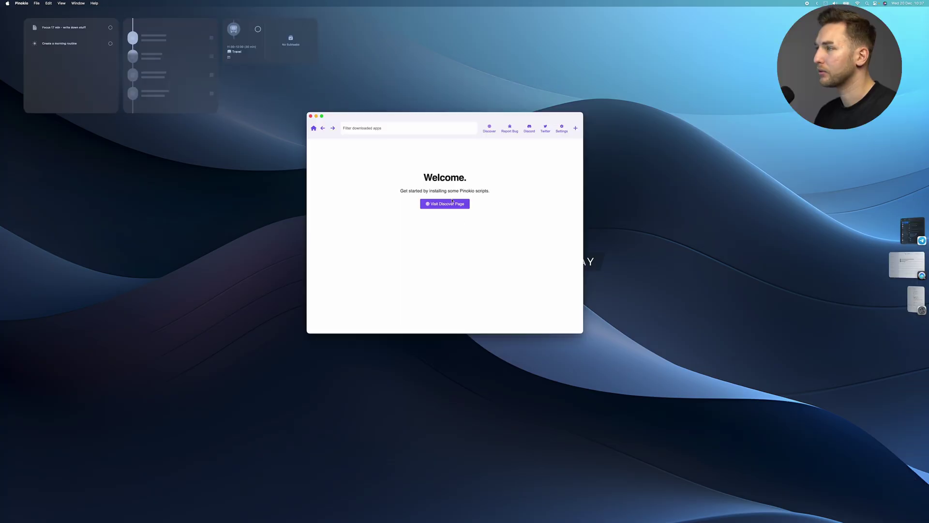
click(452, 202)
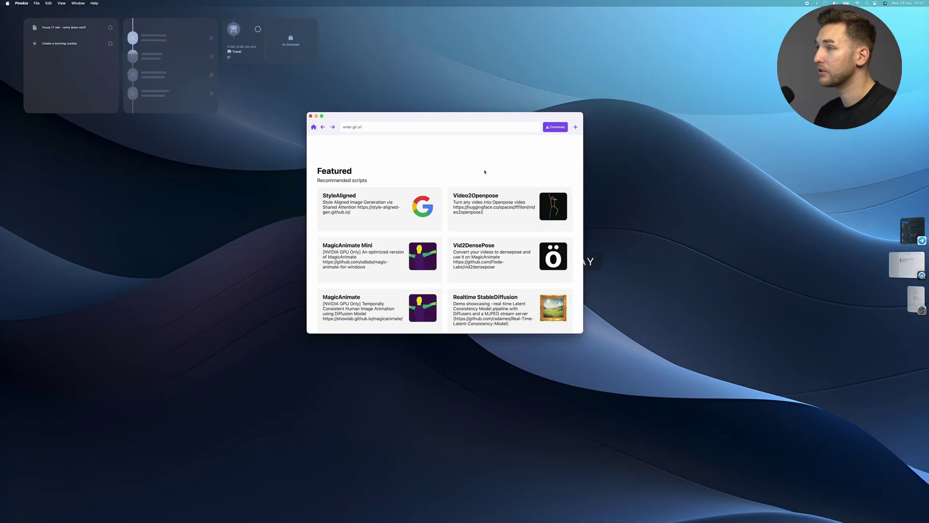
- Pick the FaceFusion script from Discover, download it and confirm Save to install
scroll(462, 245, down, 3)
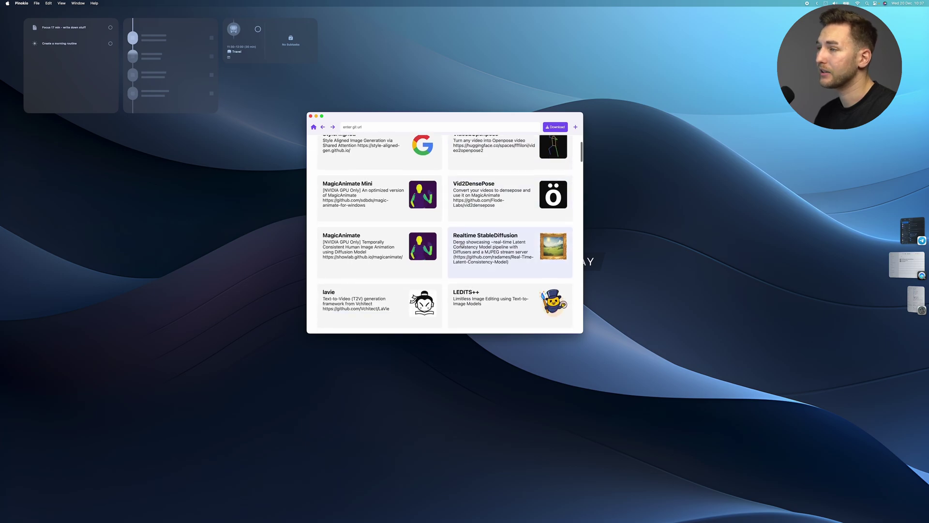
scroll(446, 220, down, 5)
click(502, 185)
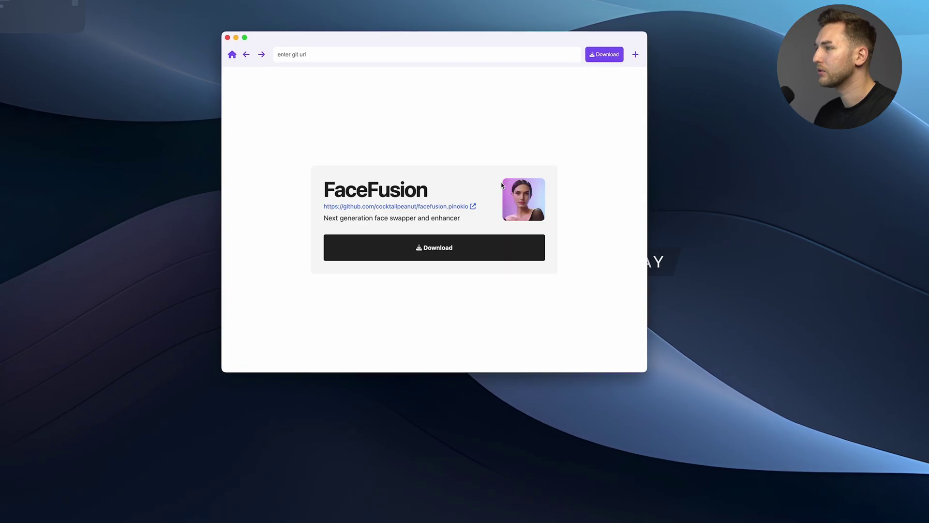
click(447, 247)
click(526, 242)
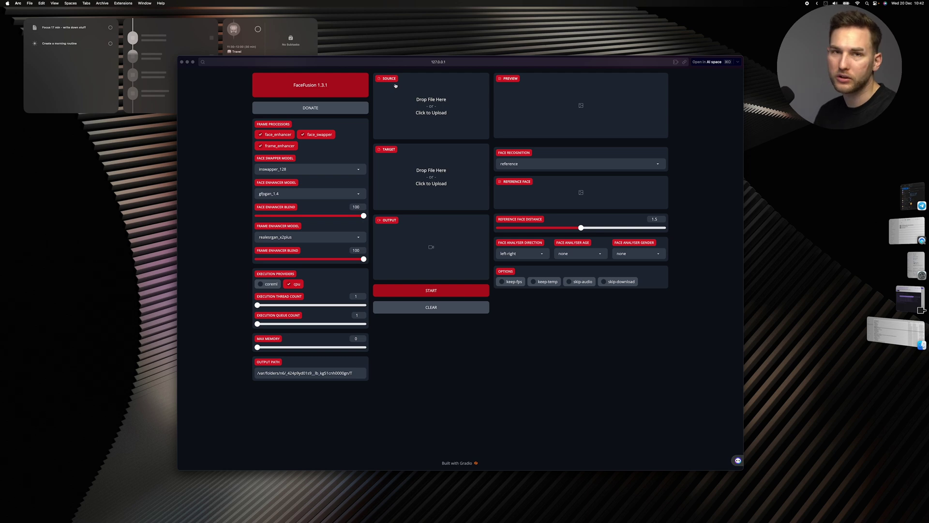
- Load the celebrity portrait as the source face after previewing it
click(439, 103)
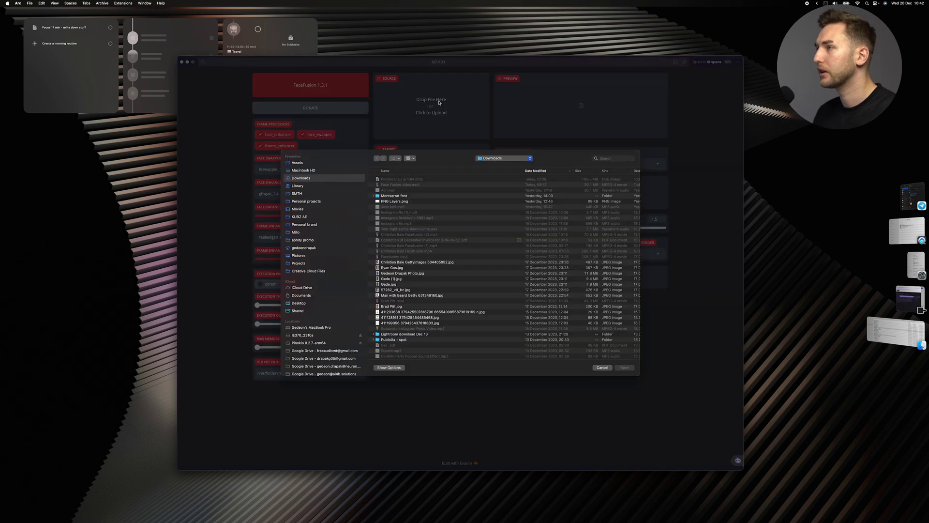
click(390, 267)
key(space)
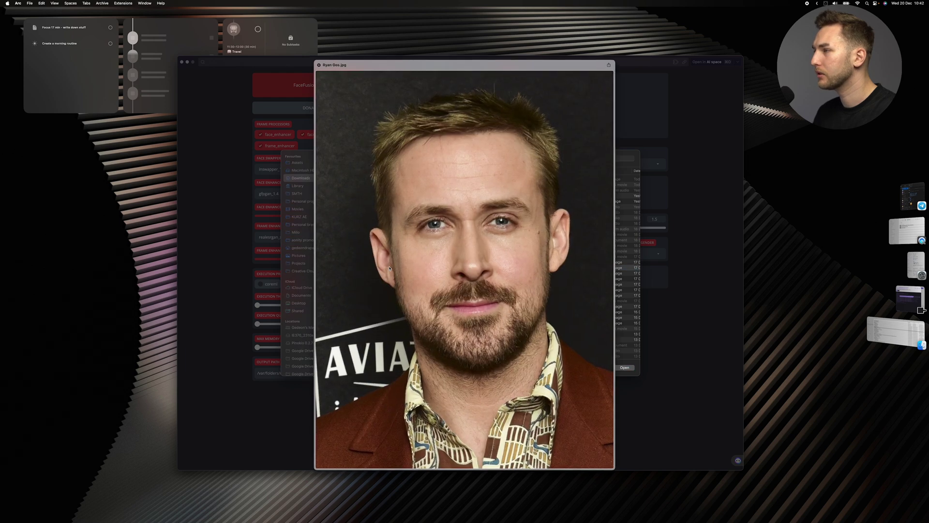
key(space)
key(Return)
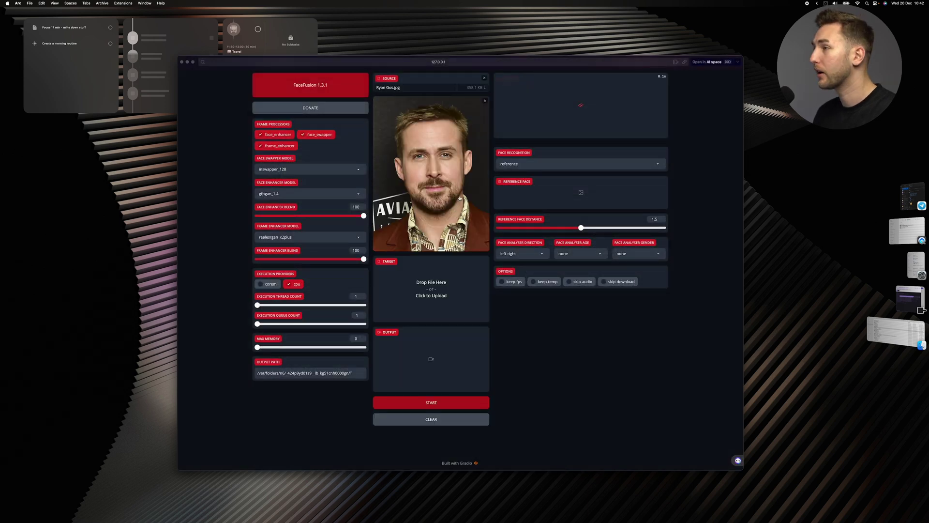
- Replace the Face Fusion video.mp4 target with Facefusion_new.mp4
click(423, 293)
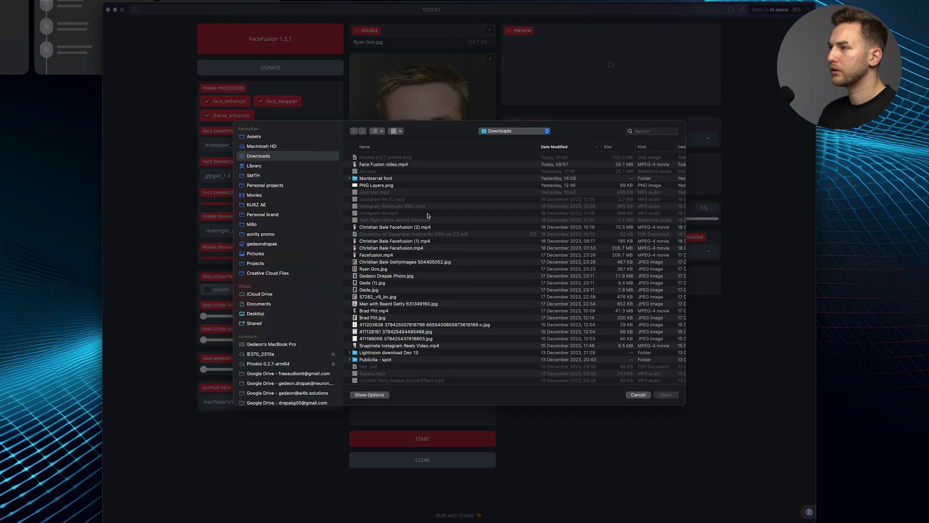
double_click(403, 165)
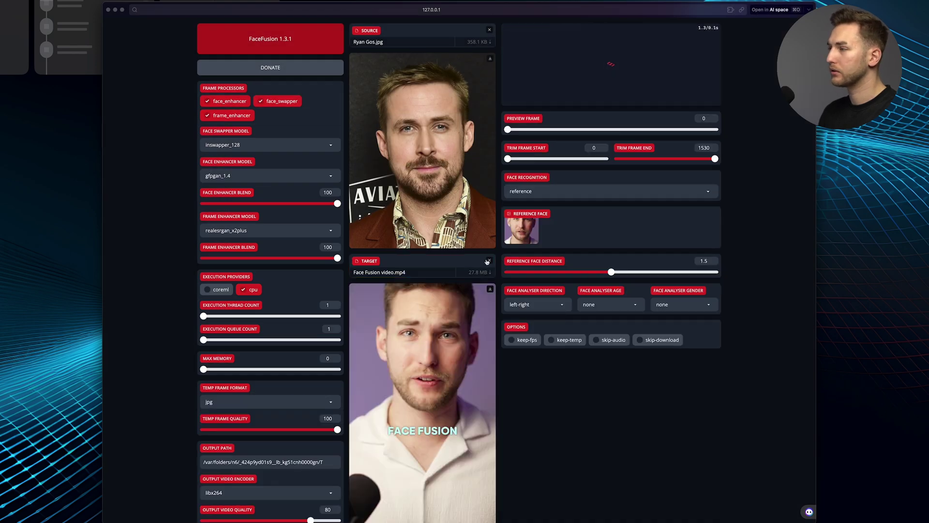
click(488, 261)
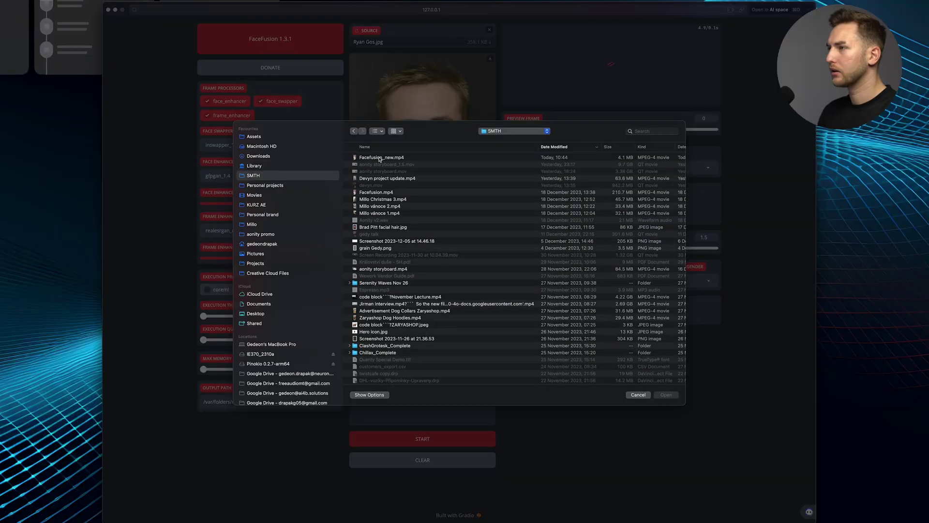
double_click(380, 158)
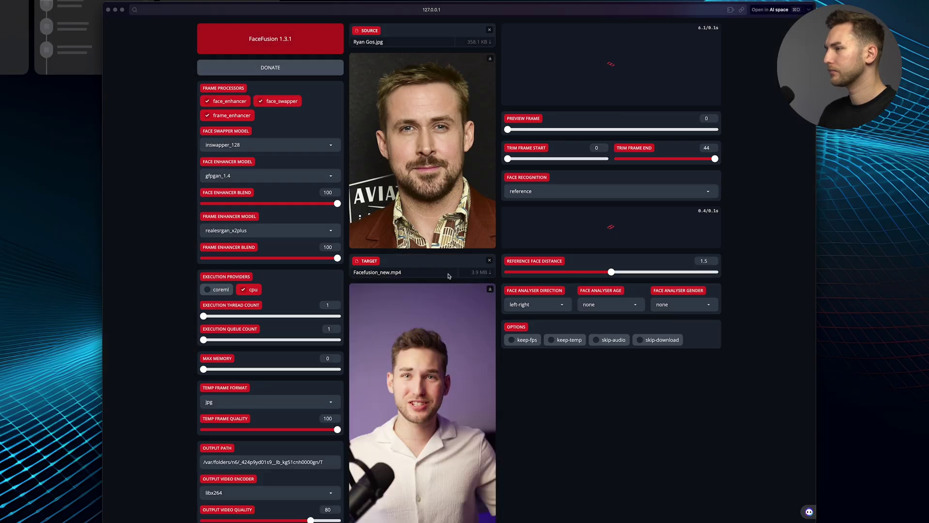
scroll(424, 411, down, 3)
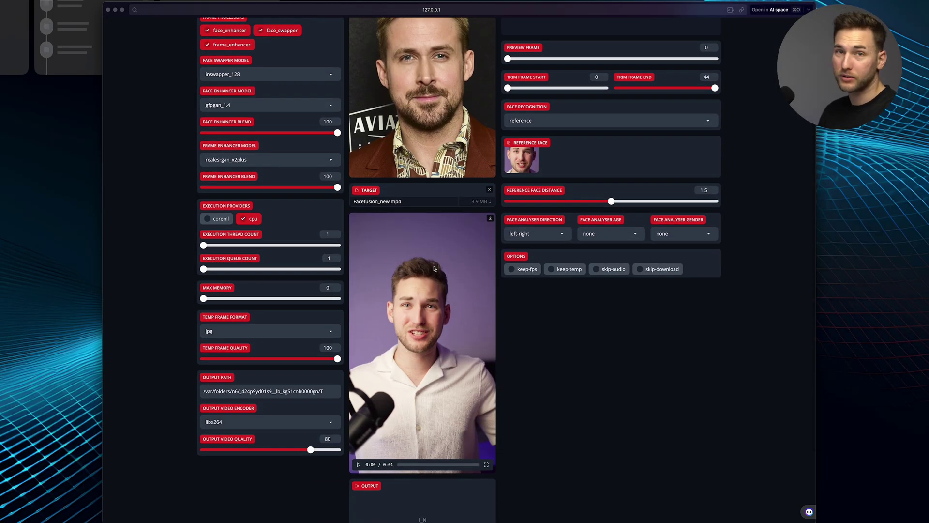
scroll(454, 254, up, 3)
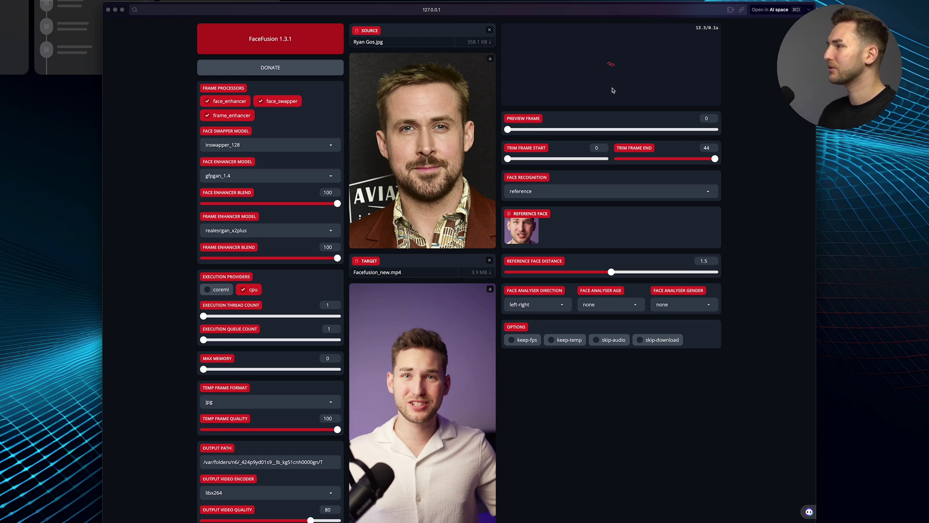
scroll(575, 210, down, 3)
scroll(575, 210, up, 3)
- Close the extra Pinokio window and set the FaceFusion preview frame to 18
key(super+Tab)
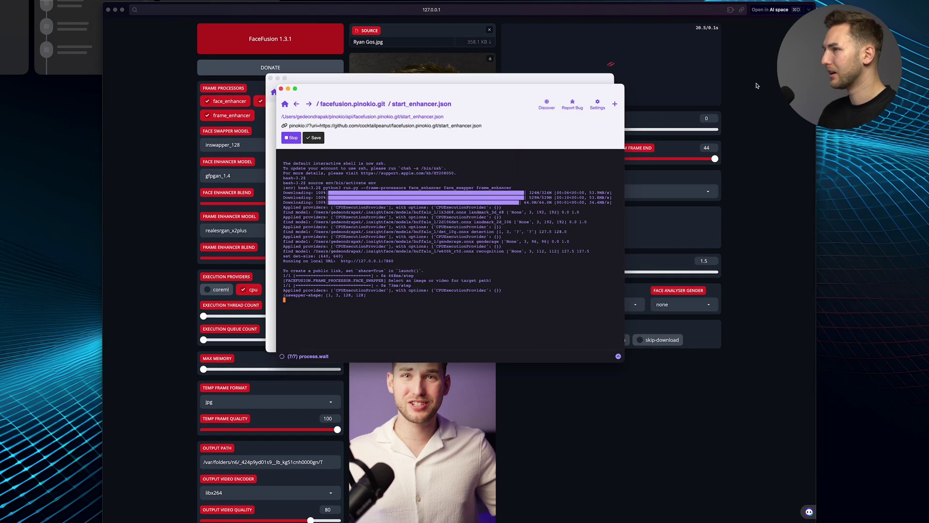
click(271, 78)
click(748, 96)
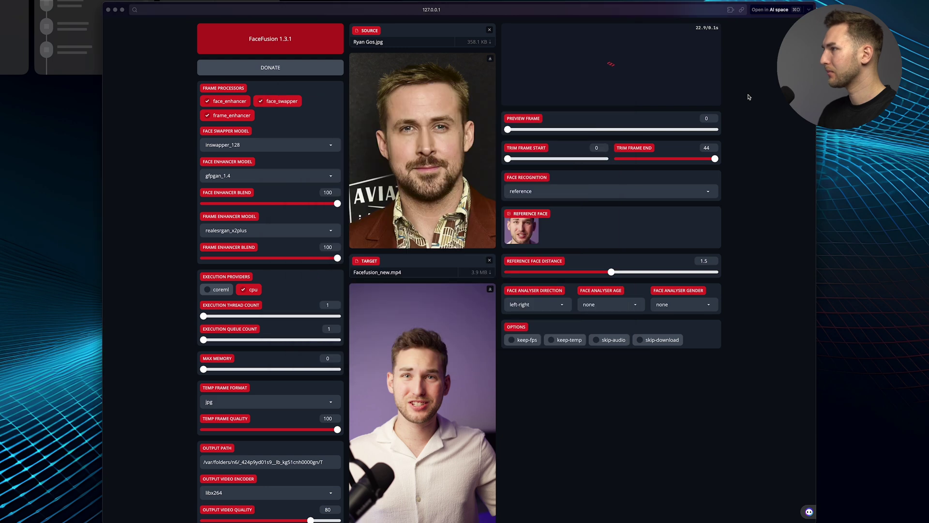
click(593, 130)
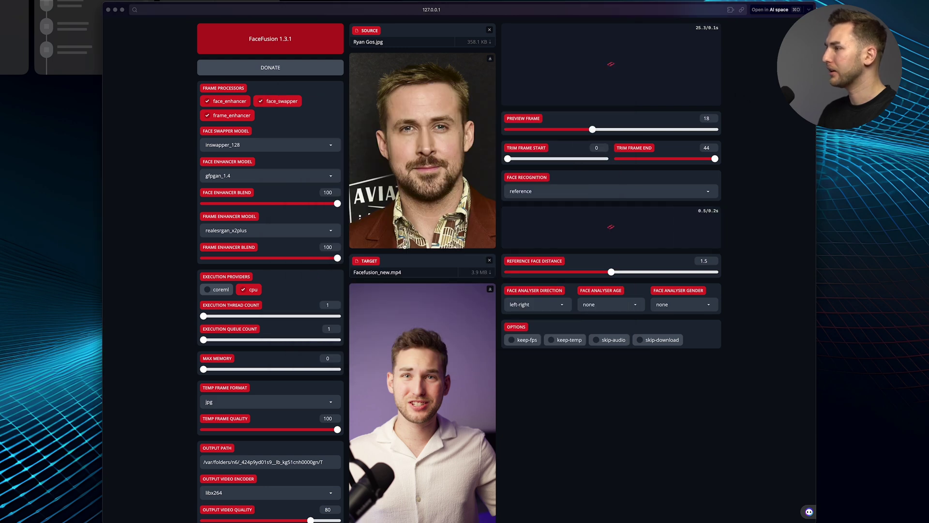
scroll(404, 318, down, 3)
scroll(396, 254, up, 3)
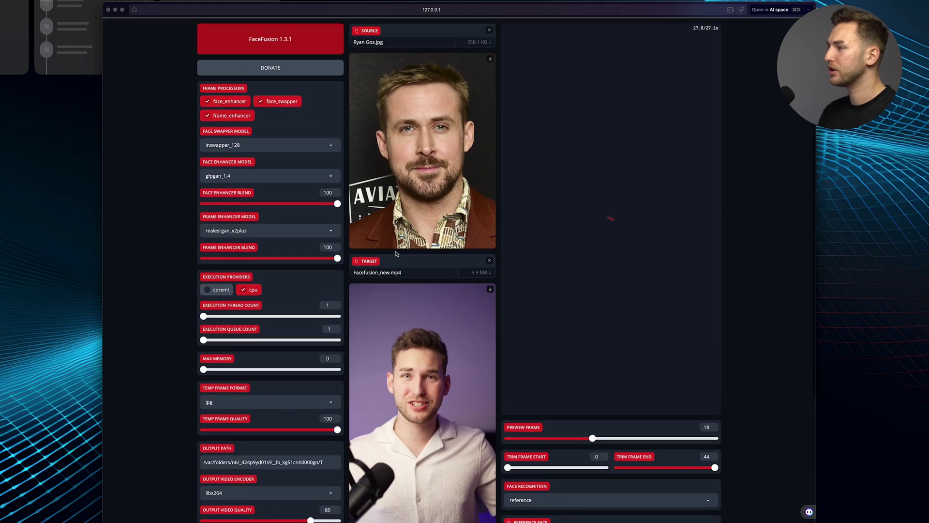
- Enable the face_swapper, face_enhancer and frame_enhancer processors
click(237, 116)
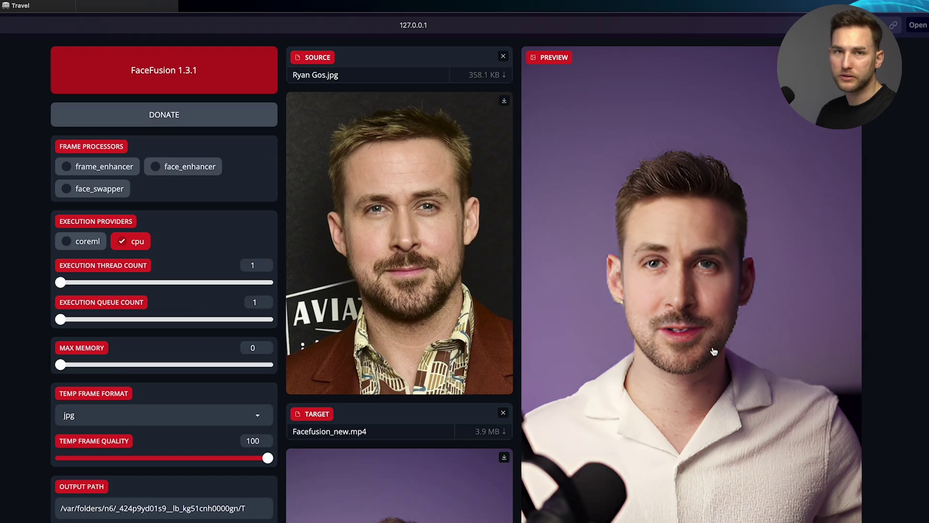
click(119, 188)
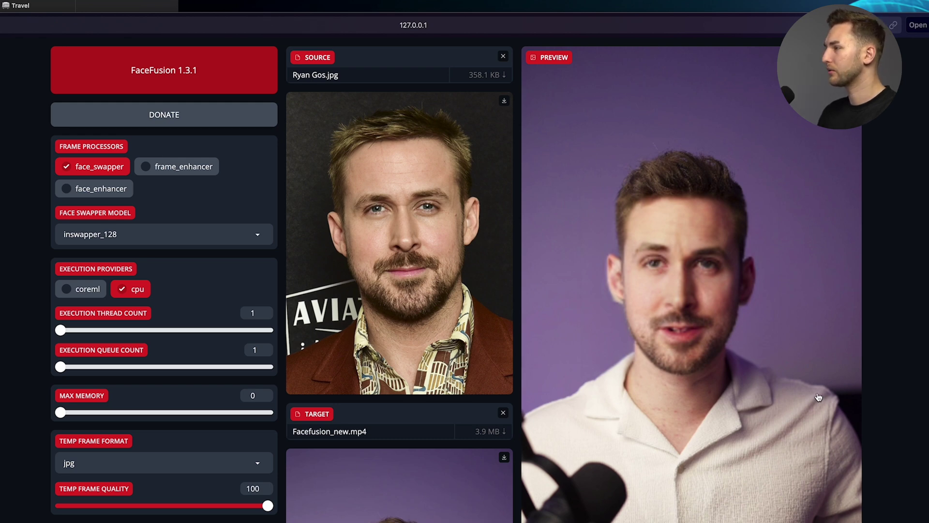
click(127, 189)
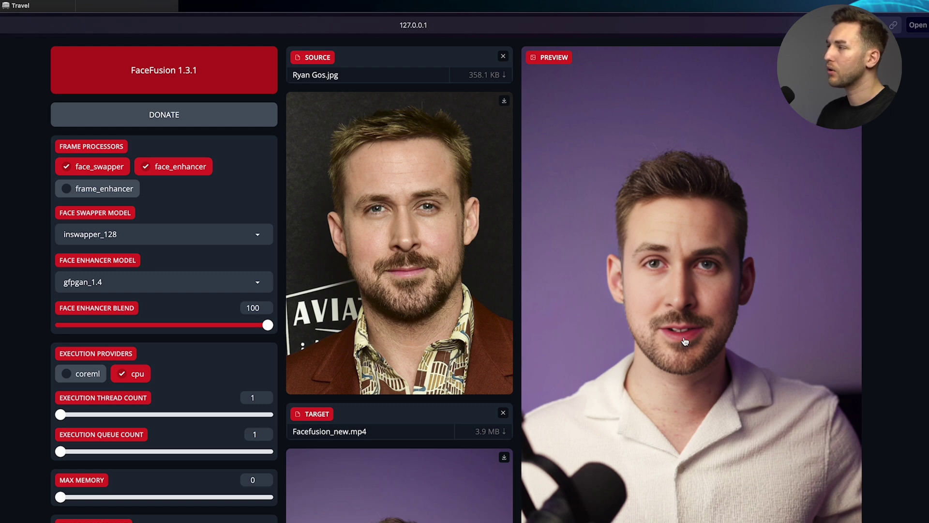
click(111, 189)
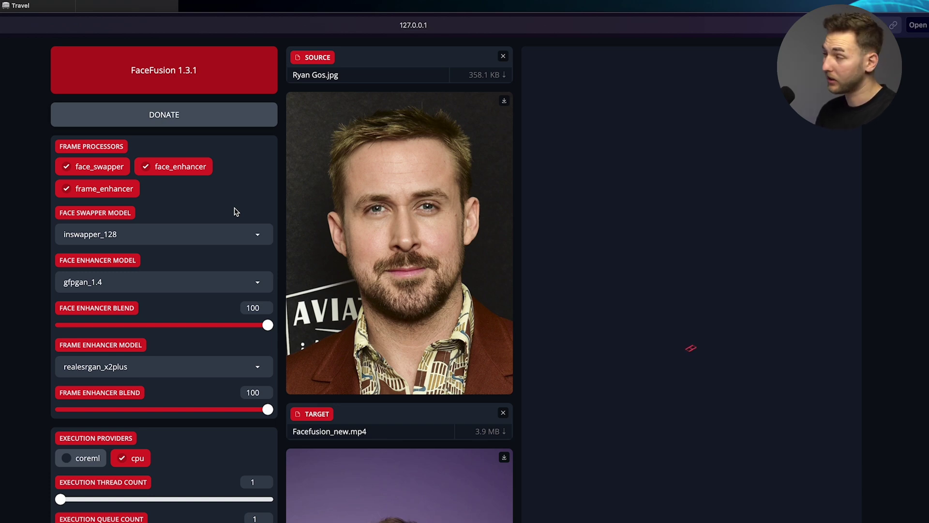
- Tick coreml alongside cpu under Execution Providers
scroll(234, 211, down, 3)
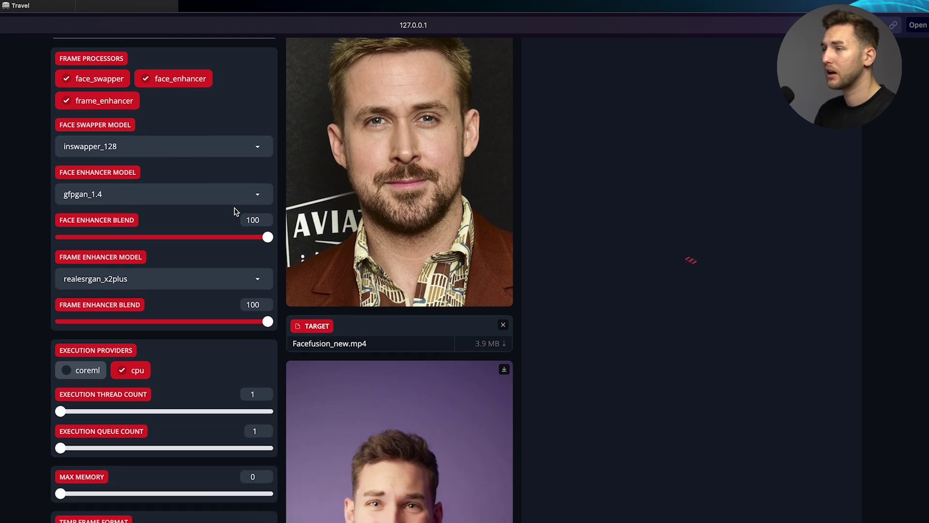
click(82, 350)
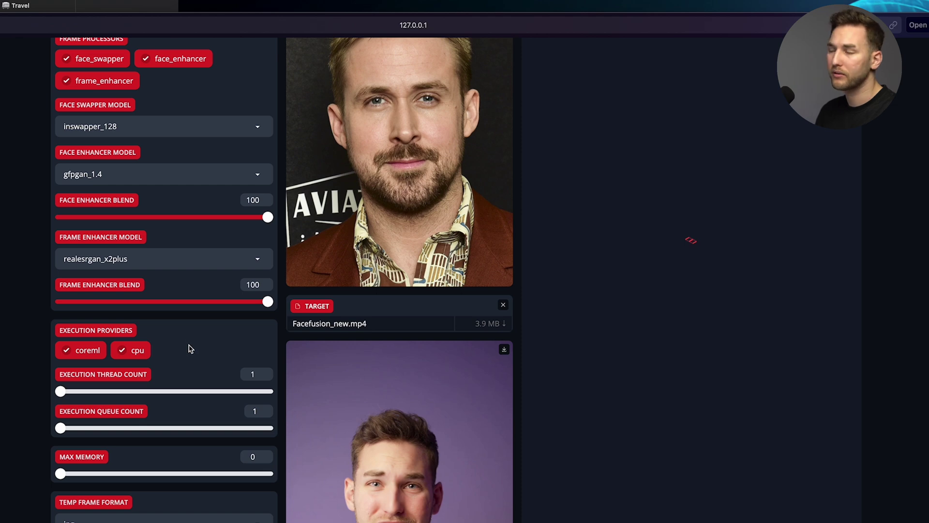
scroll(189, 339, up, 3)
scroll(189, 334, down, 1)
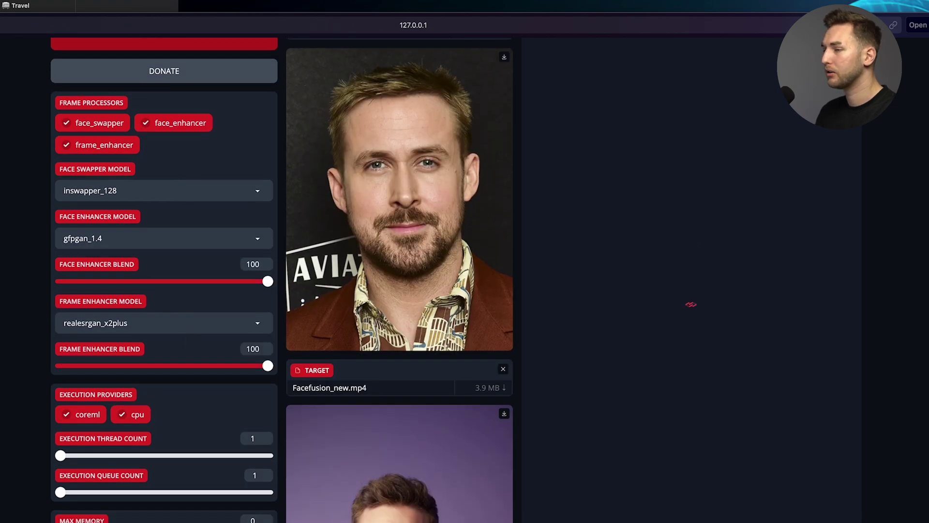
scroll(189, 340, down, 2)
scroll(191, 269, down, 10)
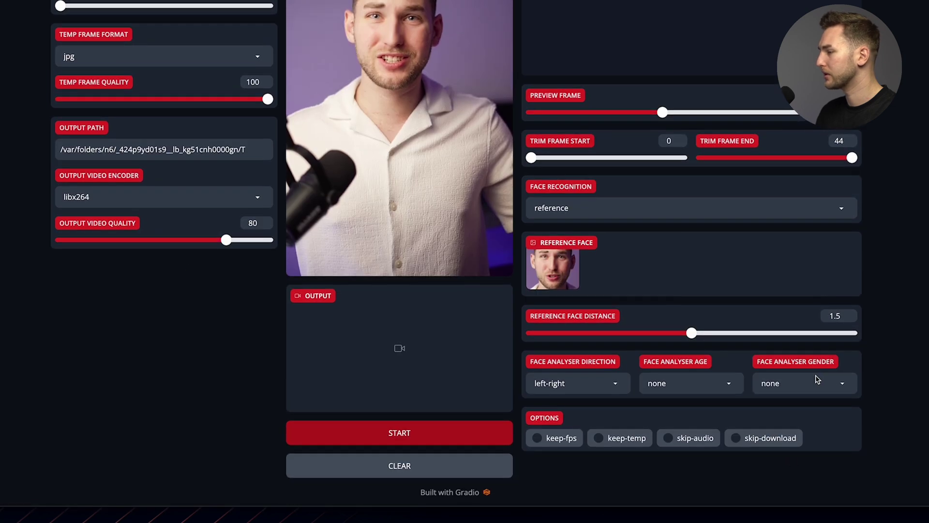
- Set Face Analyser Gender to male and Face Analyser Age to adult
click(827, 377)
click(803, 343)
click(719, 392)
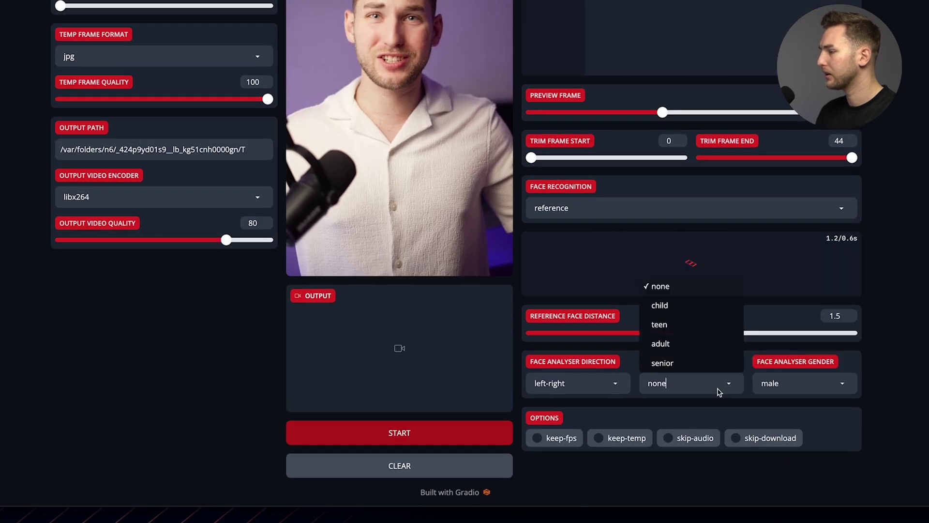
click(699, 342)
scroll(629, 242, up, 5)
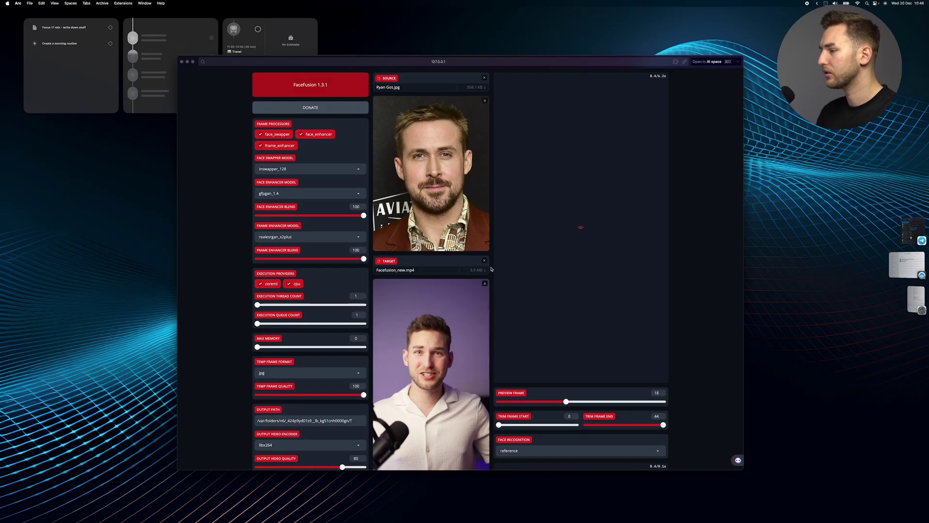
scroll(491, 269, down, 2)
scroll(491, 269, down, 2)
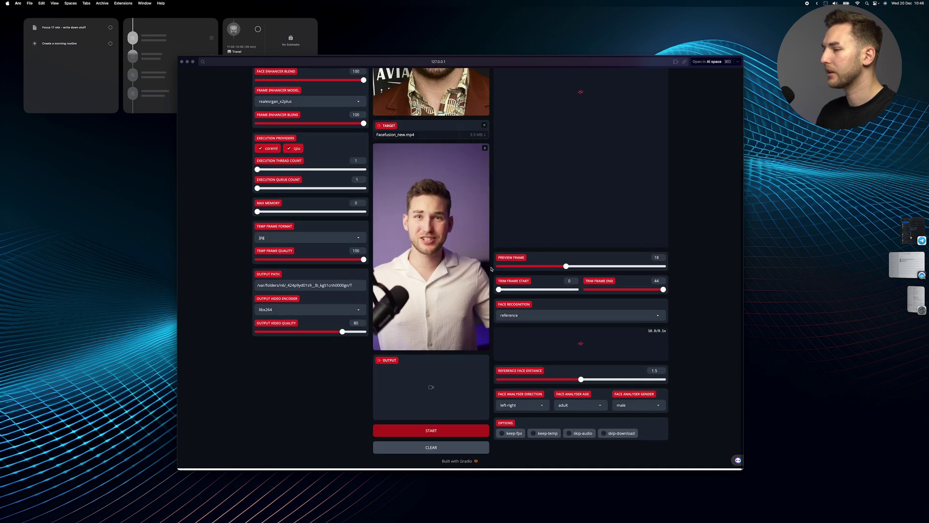
scroll(608, 260, up, 5)
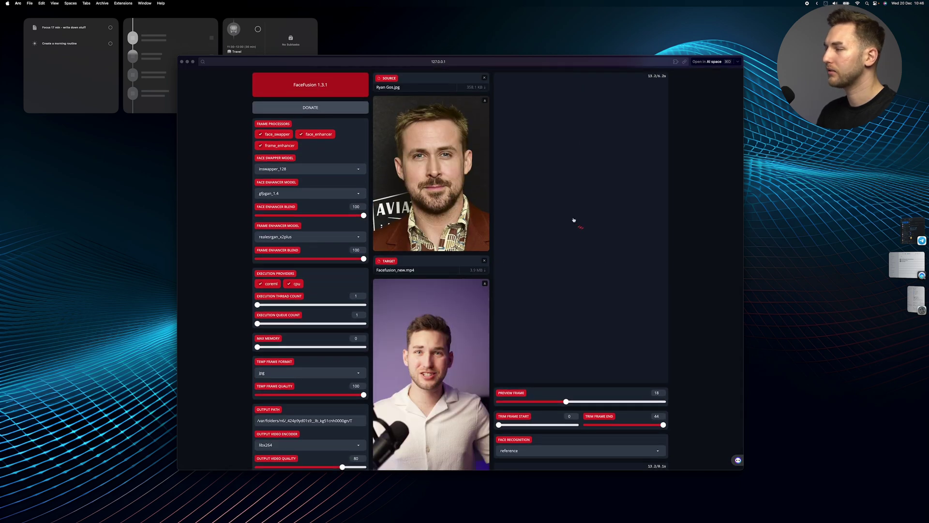
scroll(573, 220, down, 4)
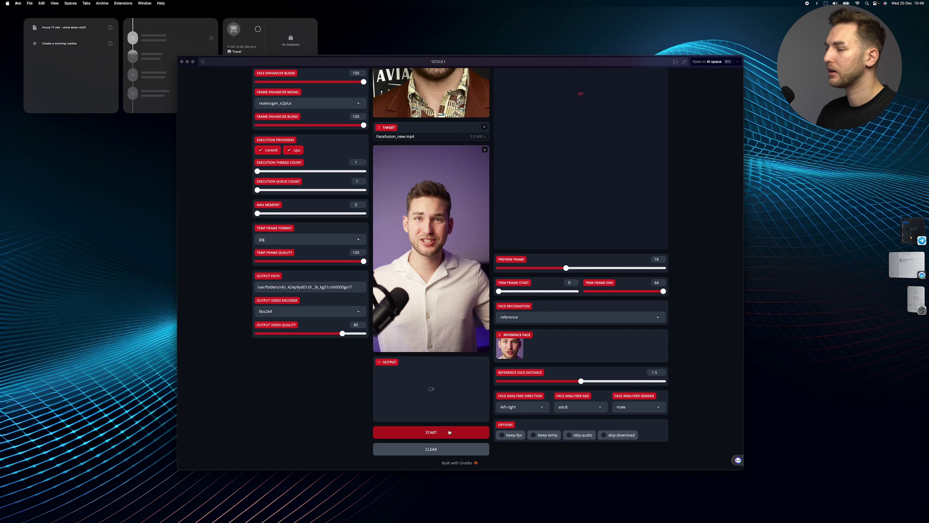
mouse_move(433, 255)
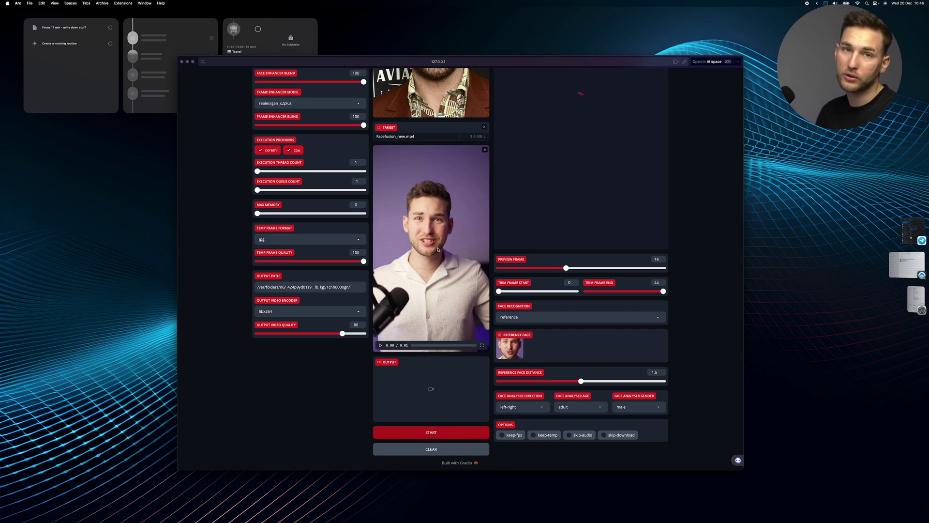
- Raise Output Video Quality to 100 and check the swapped-face preview
scroll(699, 230, up, 4)
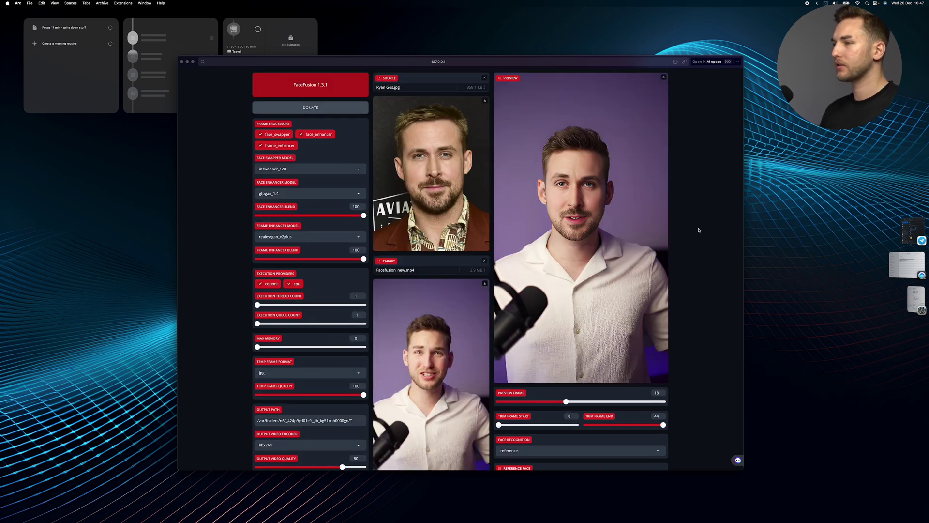
scroll(496, 257, down, 4)
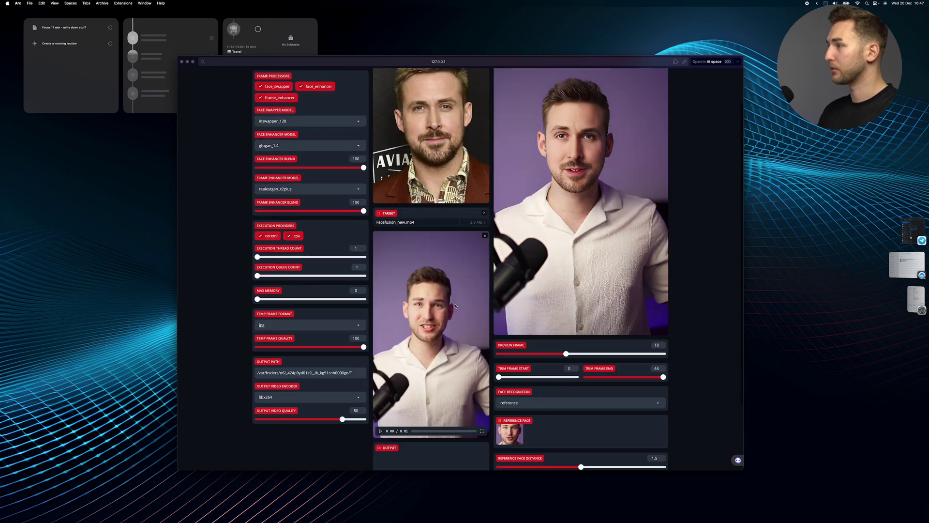
scroll(324, 284, up, 4)
scroll(301, 398, down, 3)
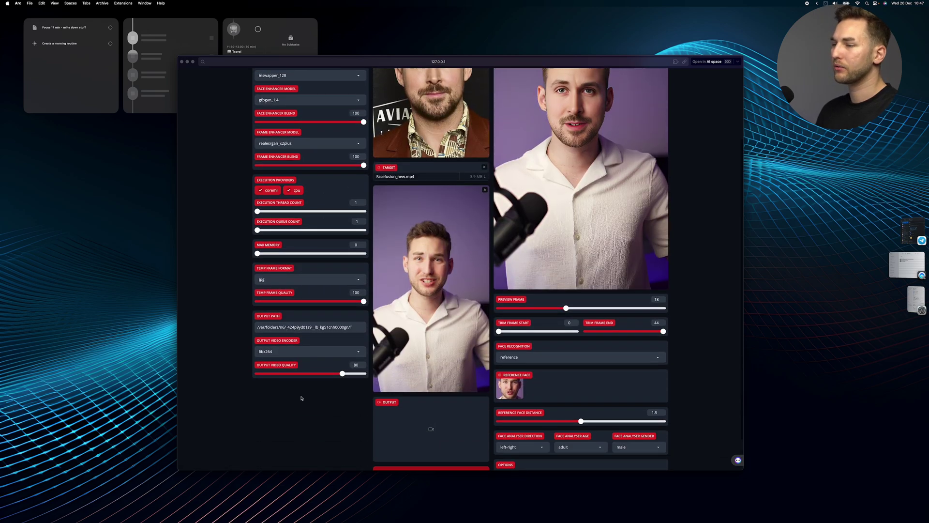
drag(351, 372, 367, 373)
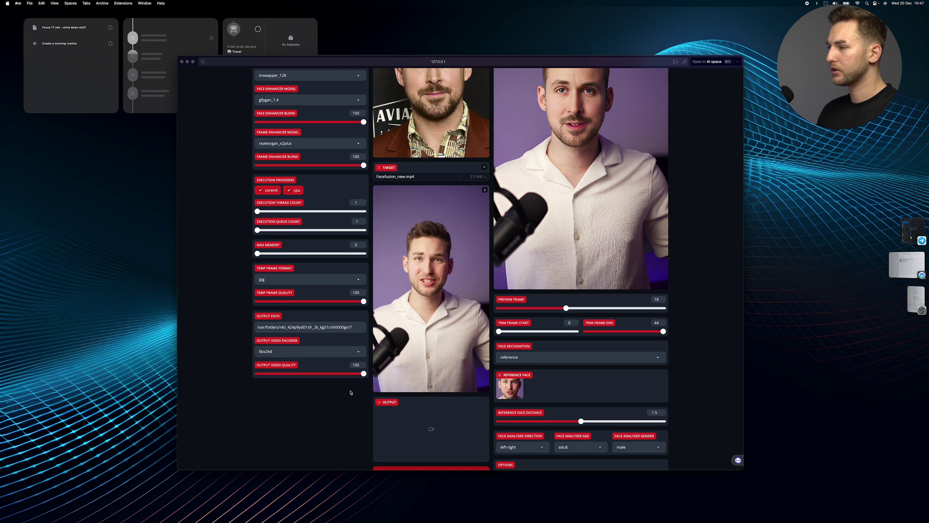
scroll(387, 353, up, 3)
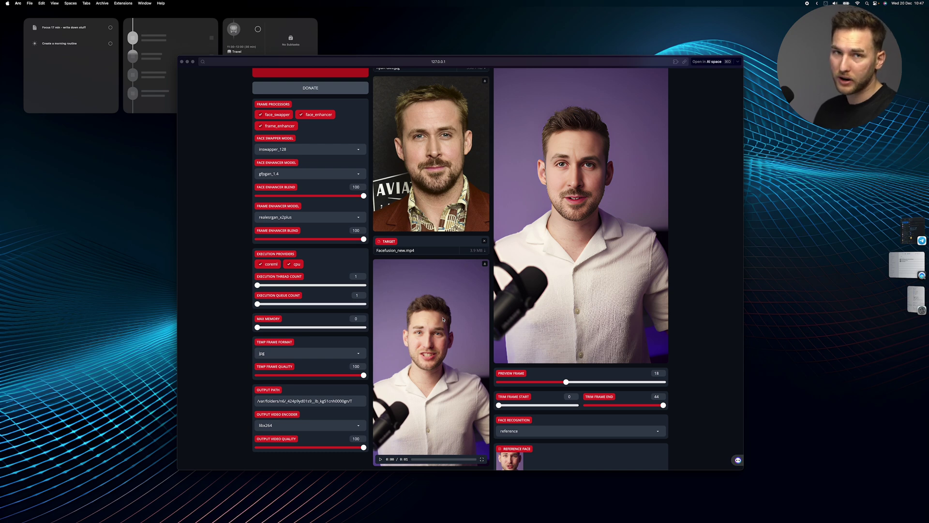
scroll(444, 319, up, 1)
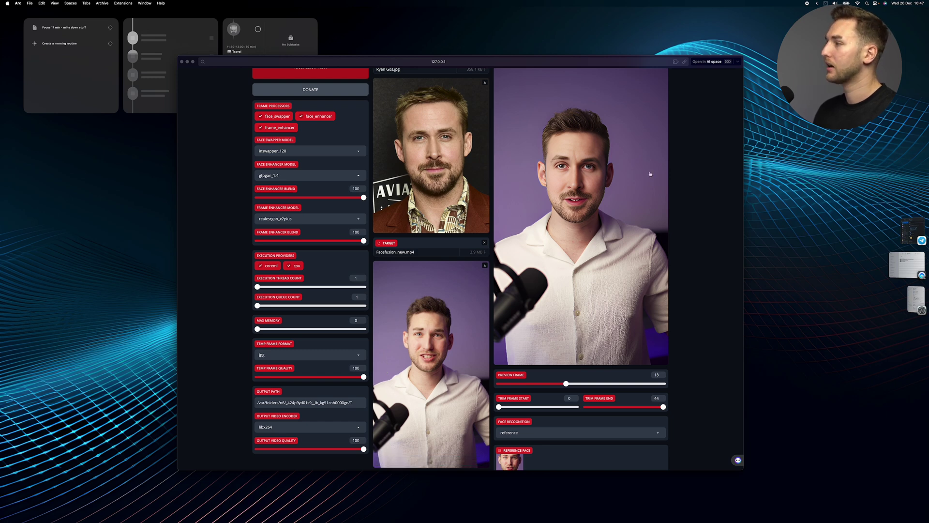
- Keep the default swapper, gfpgan_1.4 and realesrgan_x2plus models and start rendering
scroll(646, 174, up, 2)
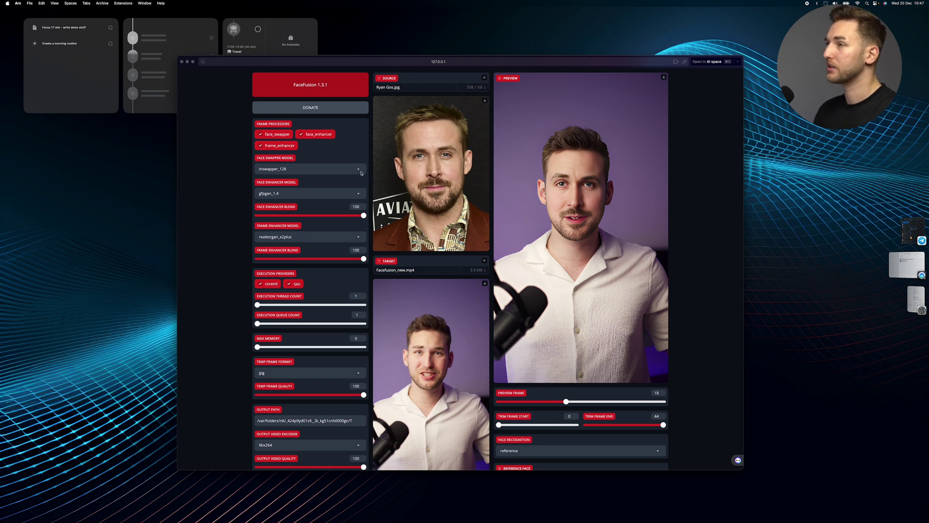
click(361, 172)
click(357, 194)
click(355, 237)
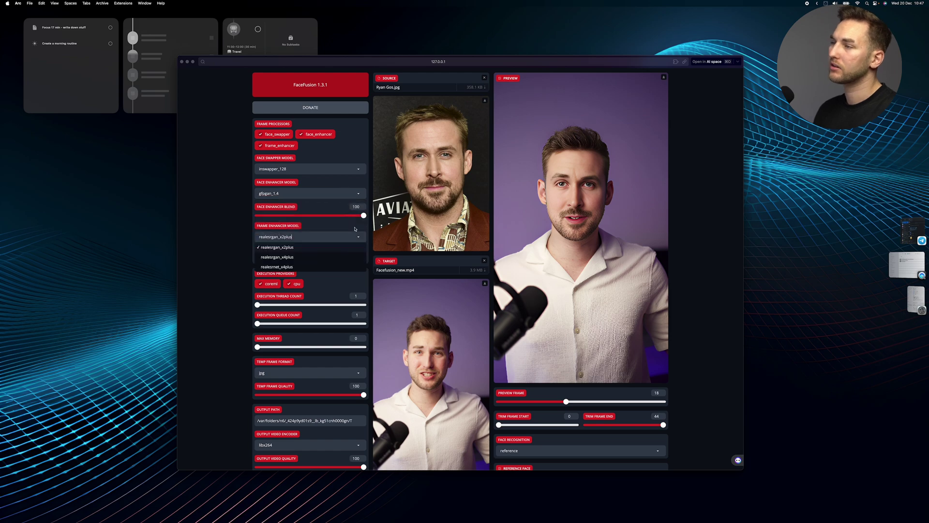
click(356, 227)
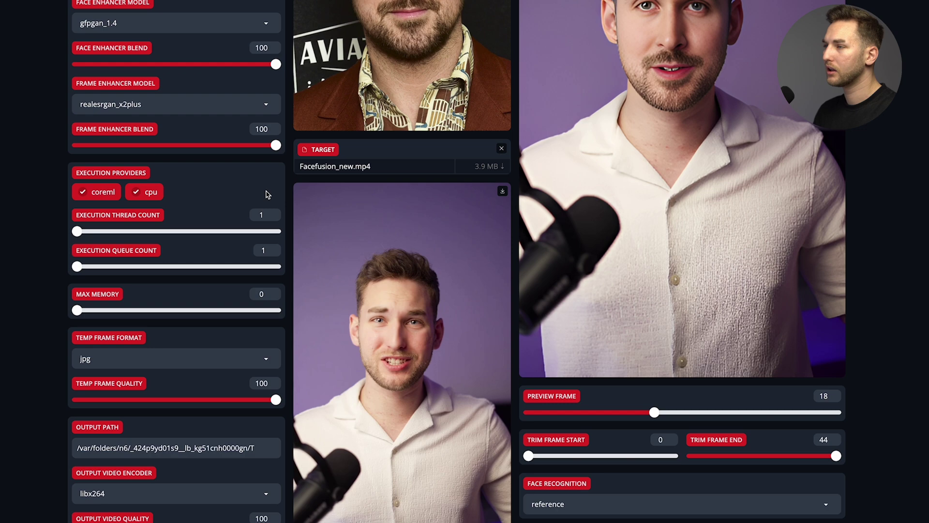
scroll(268, 195, down, 3)
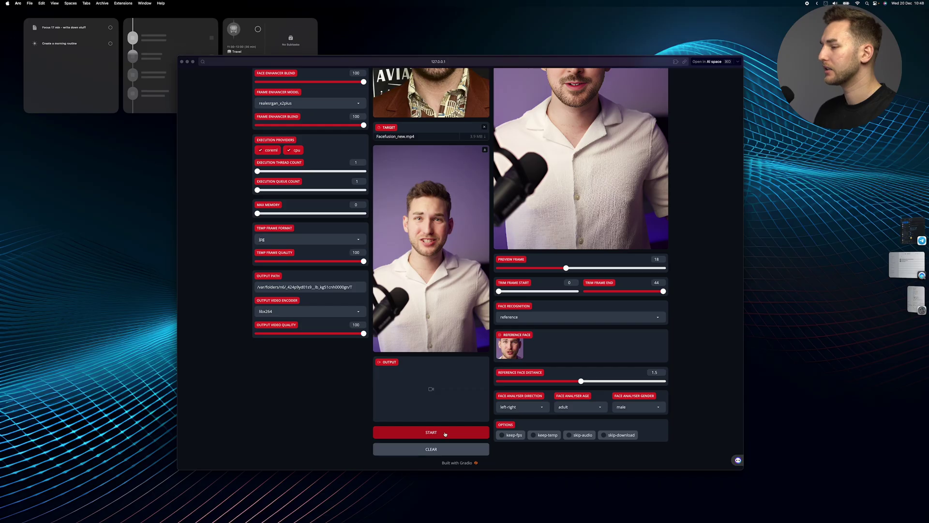
click(445, 434)
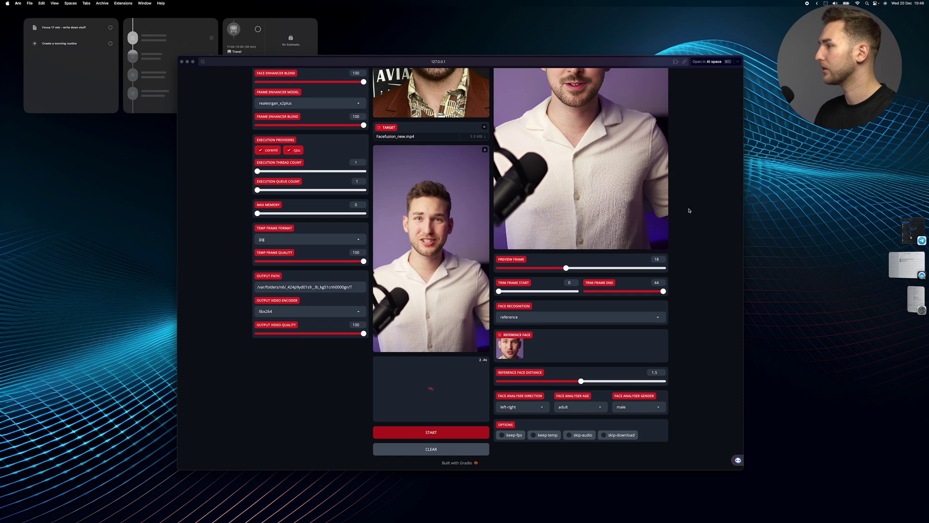
- Monitor the render in the Pinokio terminal until the output video is ready for playback
scroll(570, 189, up, 3)
scroll(570, 188, down, 3)
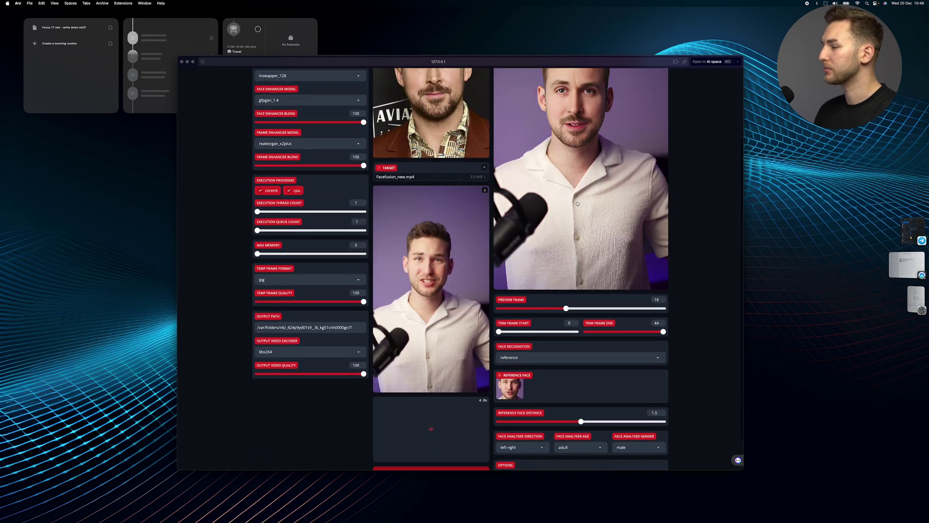
key(super+Tab)
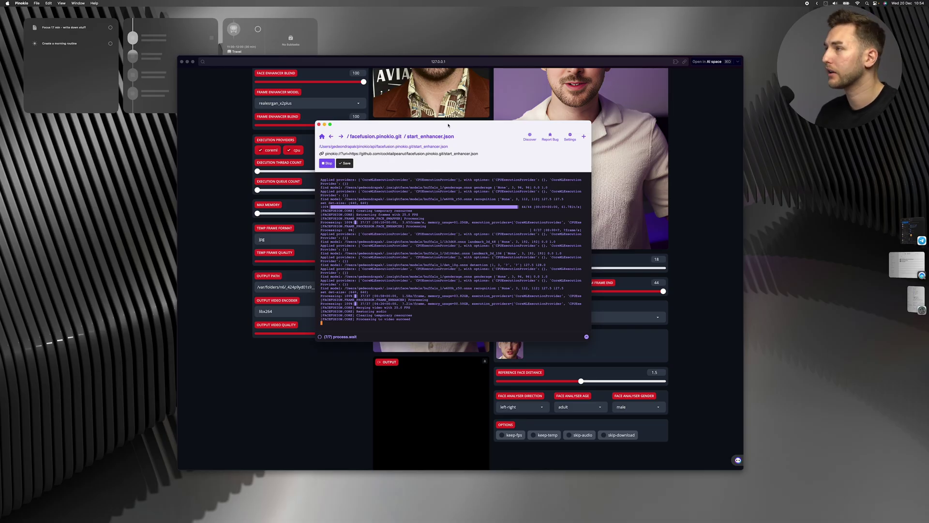
drag(449, 125, 634, 76)
click(411, 387)
scroll(387, 434, down, 5)
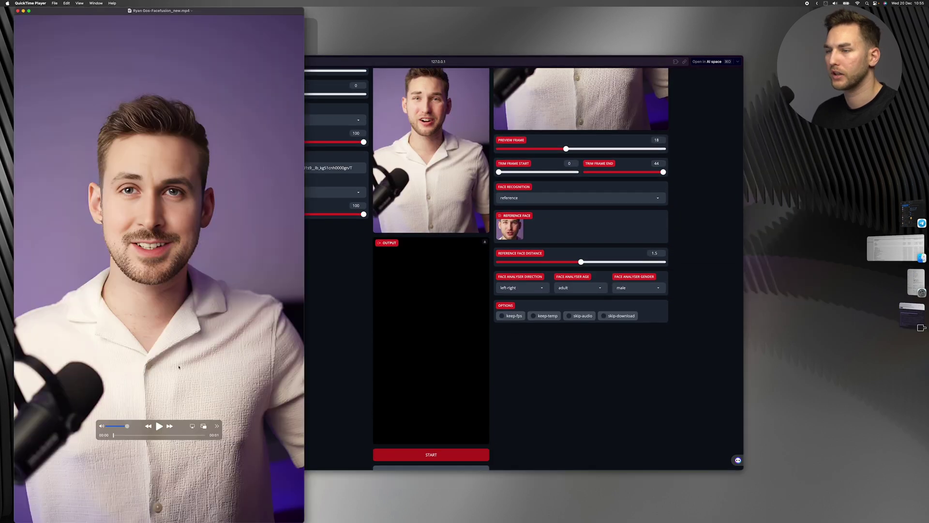
click(159, 427)
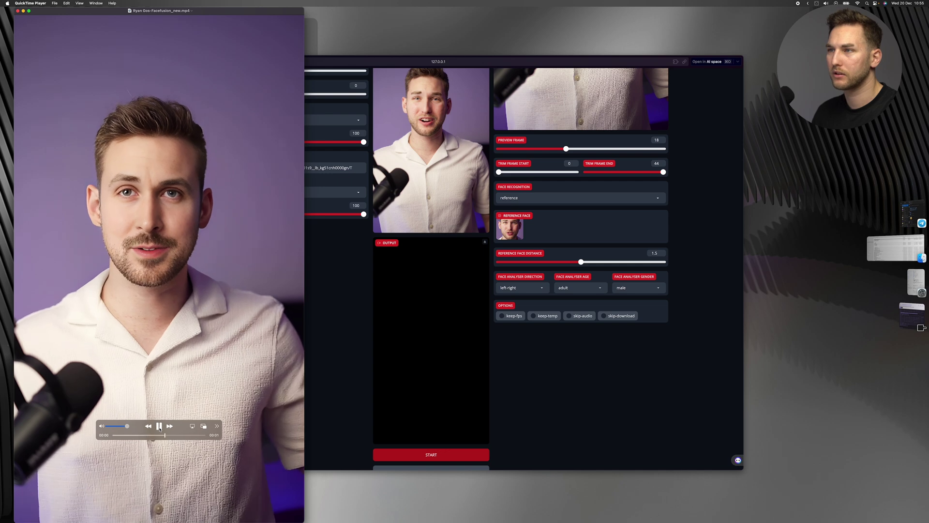
click(133, 435)
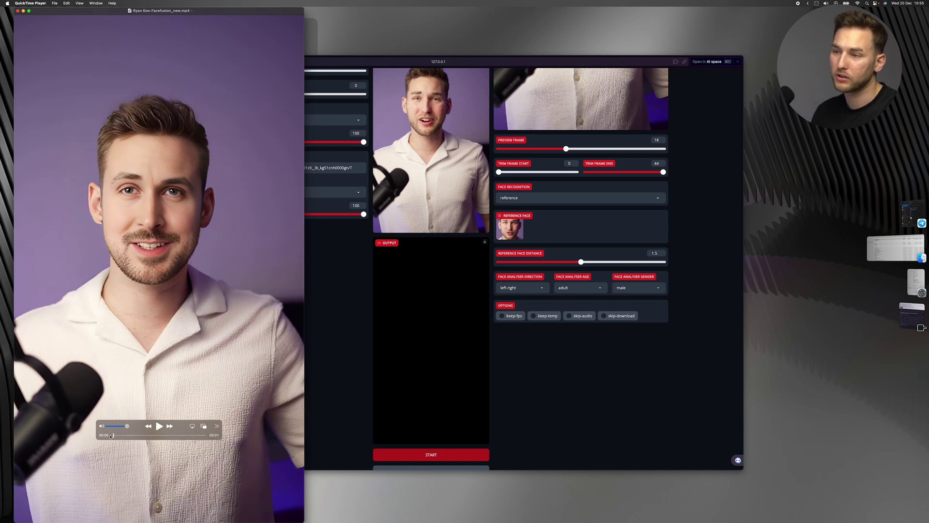
drag(133, 435, 114, 435)
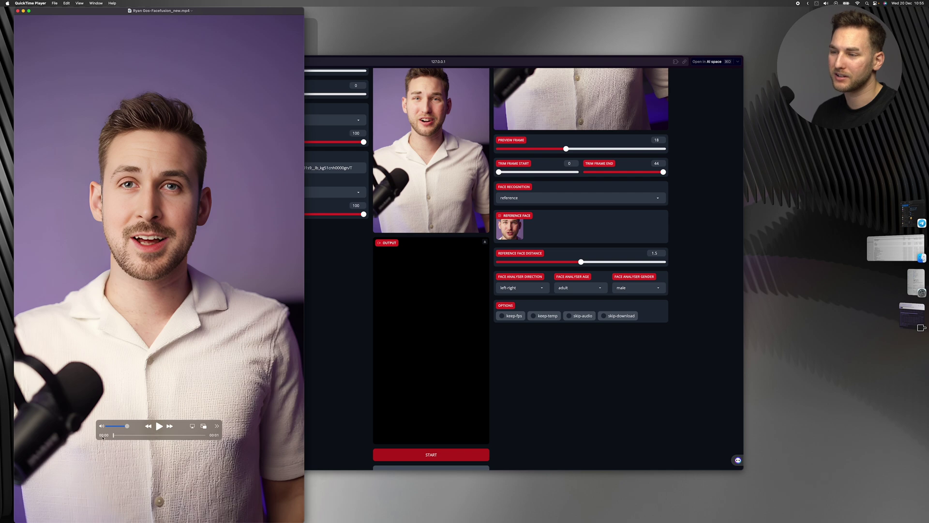
click(159, 427)
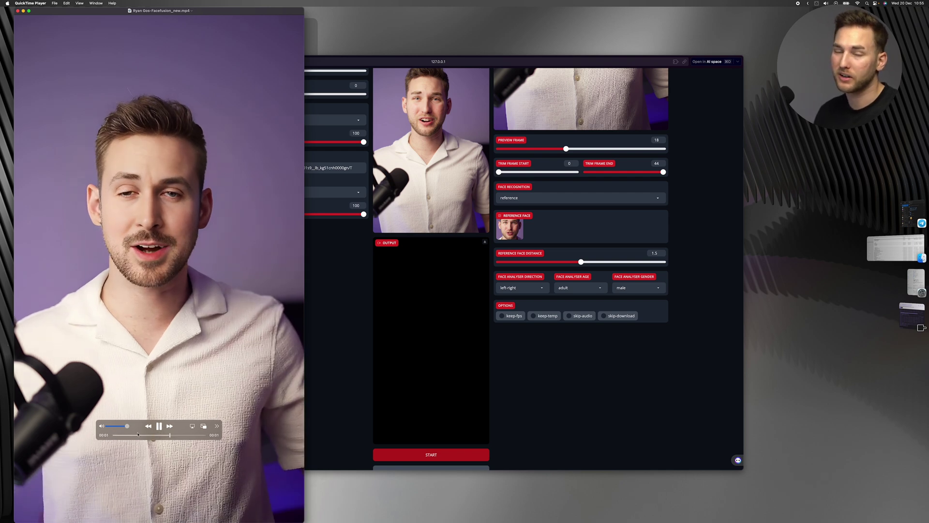
drag(162, 436, 194, 433)
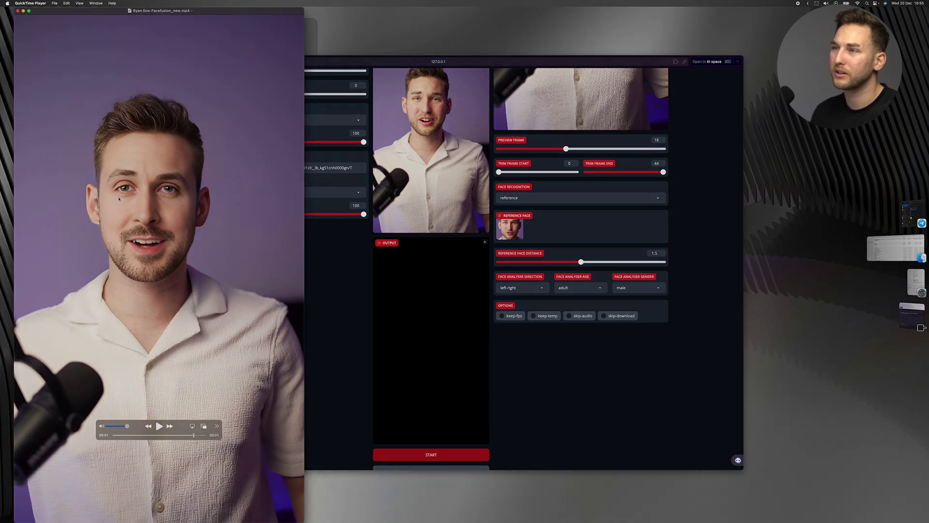